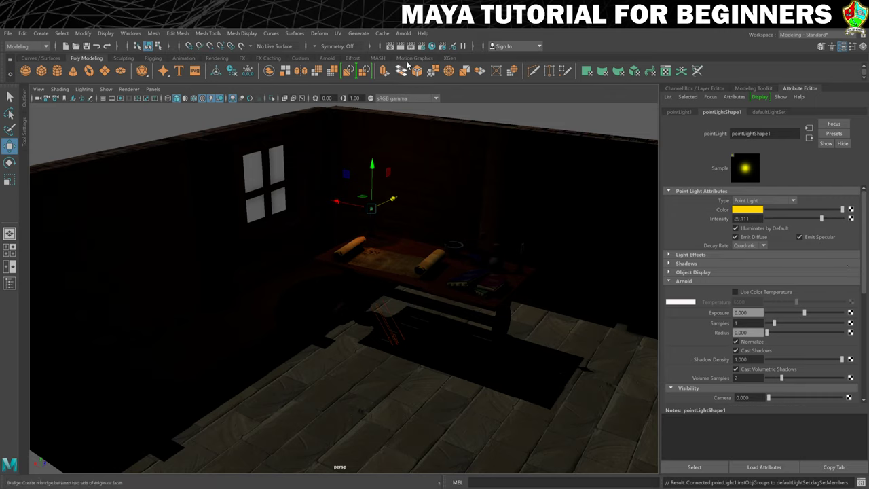
Open the Arnold RenderView window from the Arnold menu and drag it toward the lower left.
{"action": "left_click", "coordinate": [402, 34]}
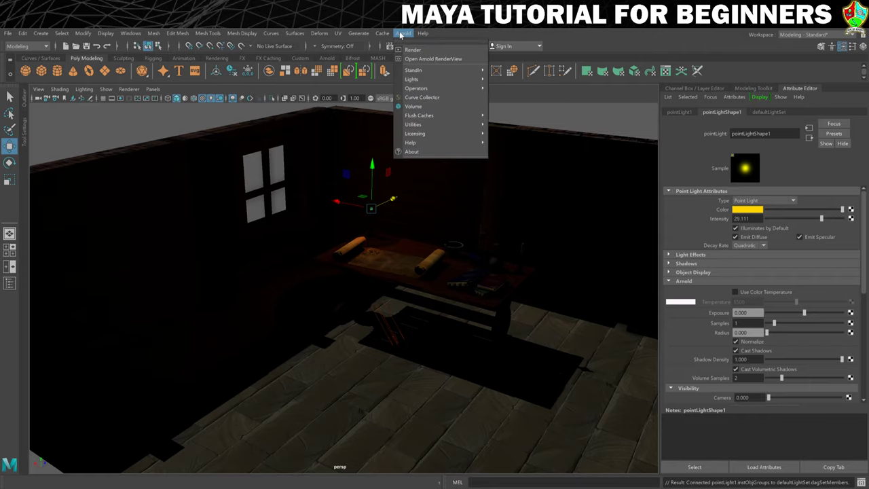
{"action": "left_click", "coordinate": [453, 60]}
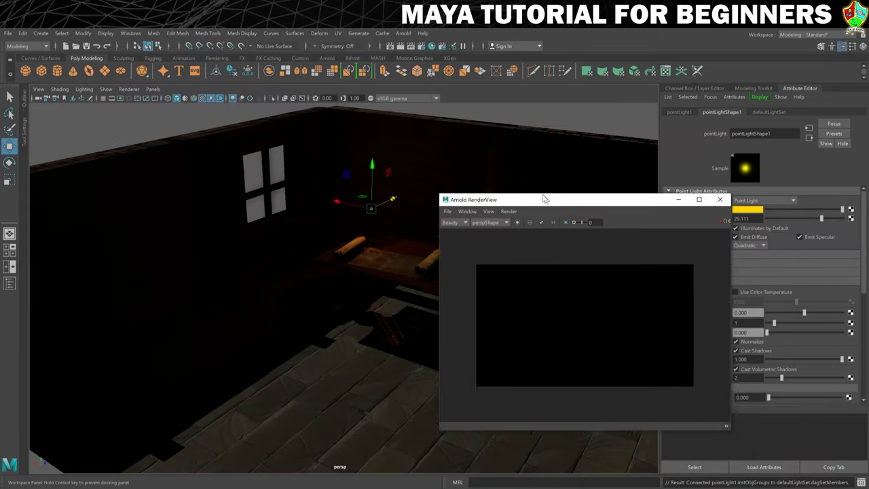
{"action": "left_click_drag", "start_coordinate": [529, 197], "coordinate": [121, 220]}
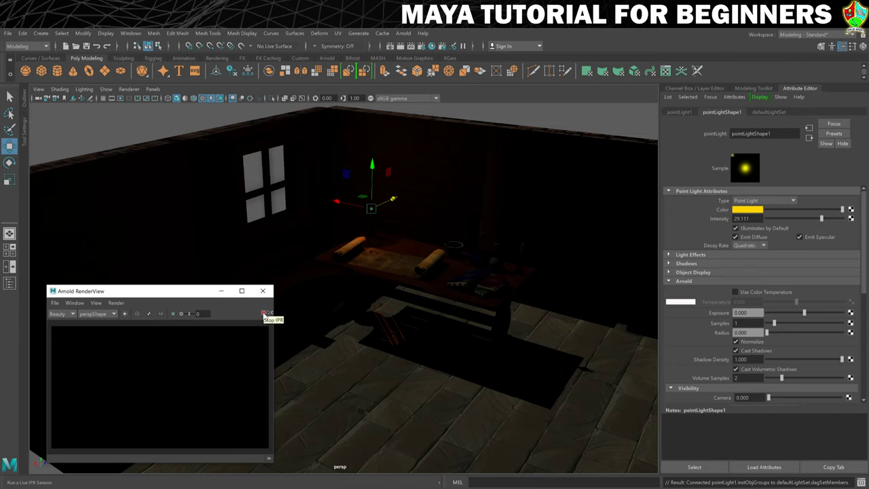
Start a live IPR render to preview the desk's warm yellow lighting.
{"action": "left_click", "coordinate": [263, 313]}
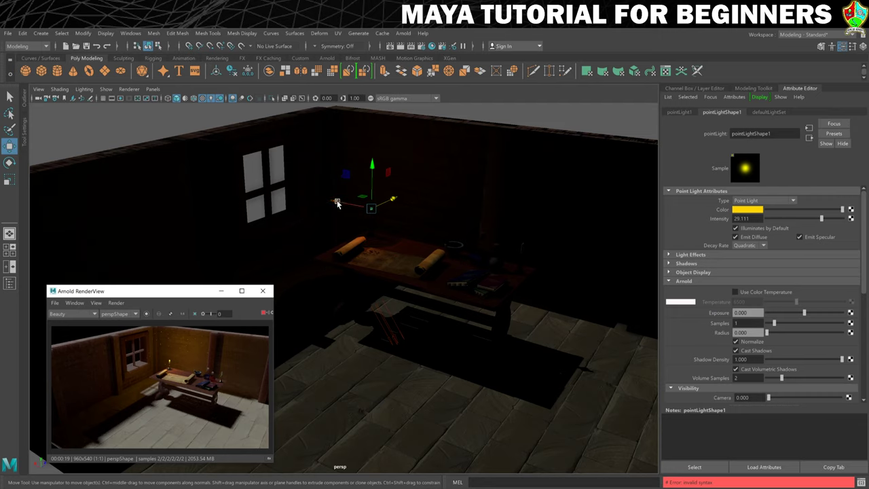
Slide the point light to the right along its X axis, above the desk's candles.
{"action": "left_click_drag", "start_coordinate": [334, 204], "coordinate": [478, 234]}
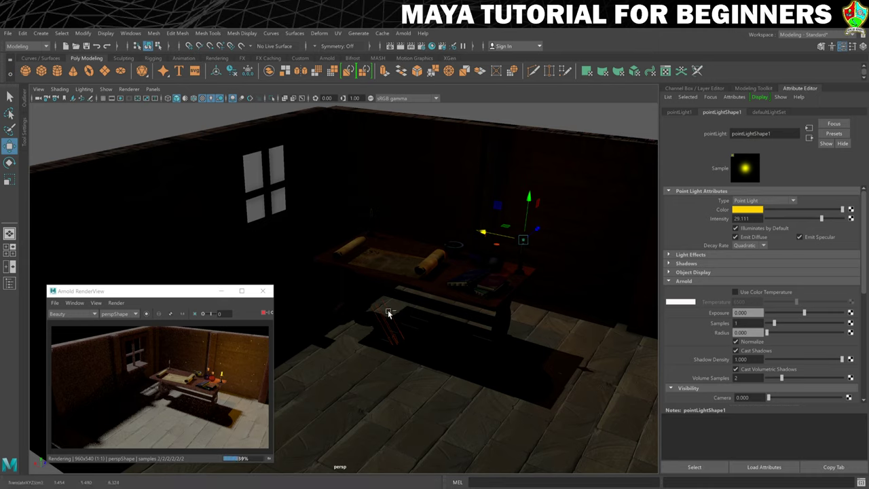
Undo the light move and frame the perspective view close on the candle and scroll.
{"action": "key", "text": "ctrl+z"}
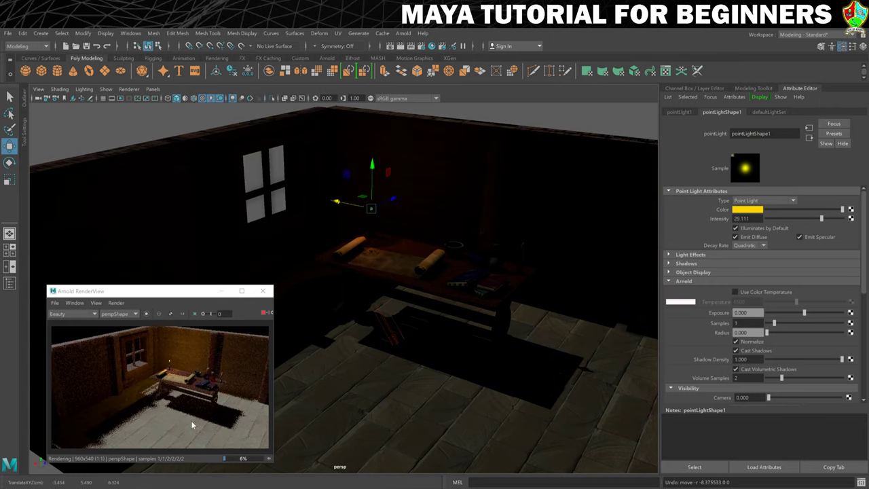
{"action": "scroll", "coordinate": [371, 260], "scroll_direction": "up", "scroll_amount": 3}
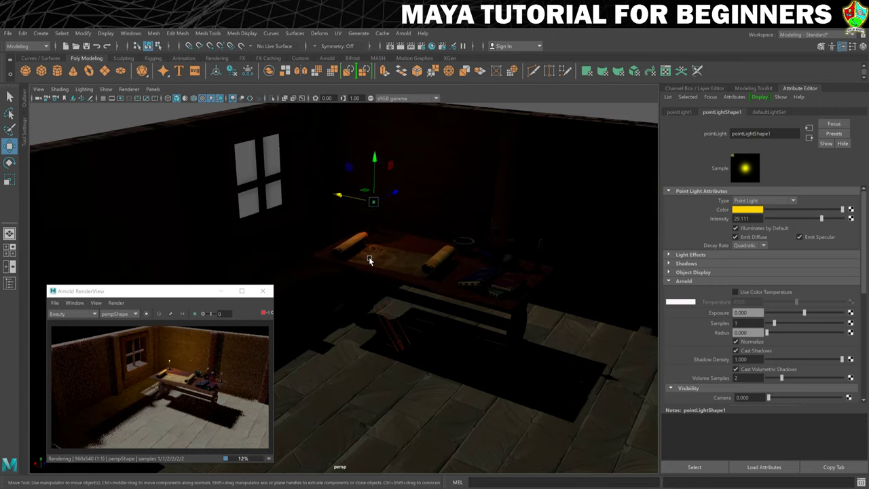
{"action": "middle_click_drag", "start_coordinate": [384, 258], "coordinate": [410, 319], "text": "alt"}
{"action": "scroll", "coordinate": [410, 319], "scroll_direction": "up", "scroll_amount": 6}
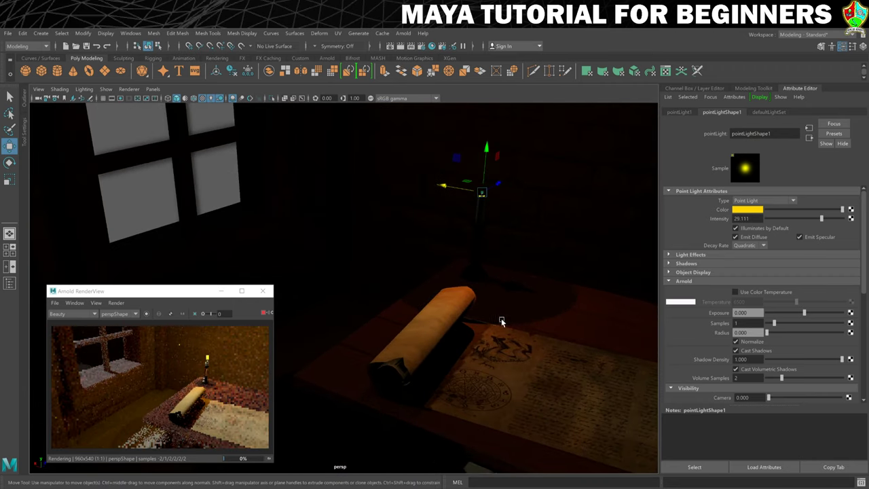
{"action": "middle_click_drag", "start_coordinate": [383, 330], "coordinate": [383, 329], "text": "alt"}
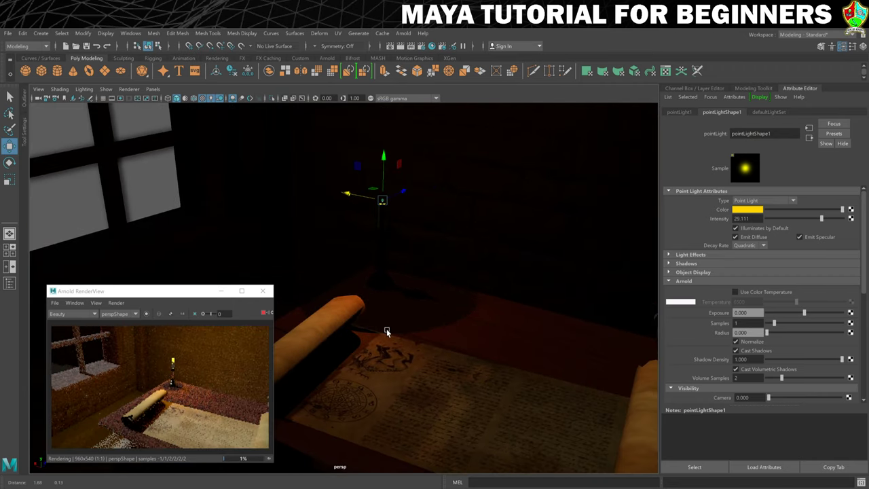
{"action": "scroll", "coordinate": [392, 331], "scroll_direction": "up", "scroll_amount": 2}
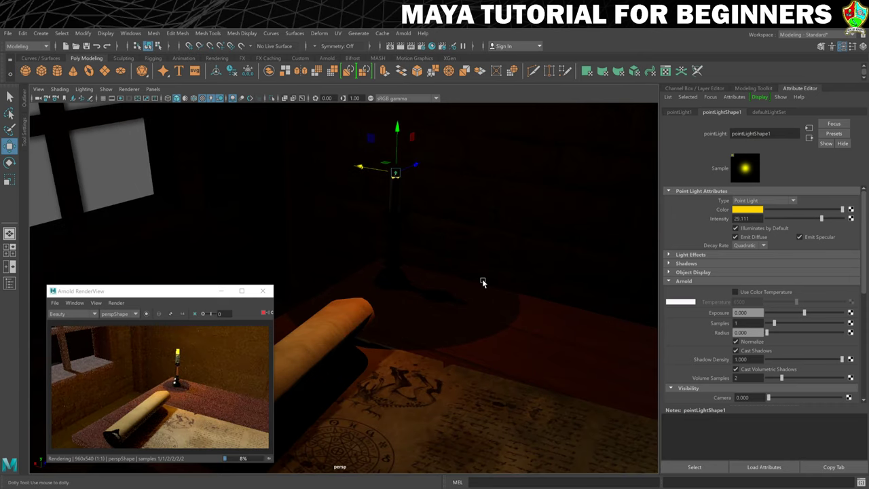
{"action": "scroll", "coordinate": [486, 279], "scroll_direction": "up", "scroll_amount": 2}
{"action": "scroll", "coordinate": [486, 279], "scroll_direction": "up", "scroll_amount": 2}
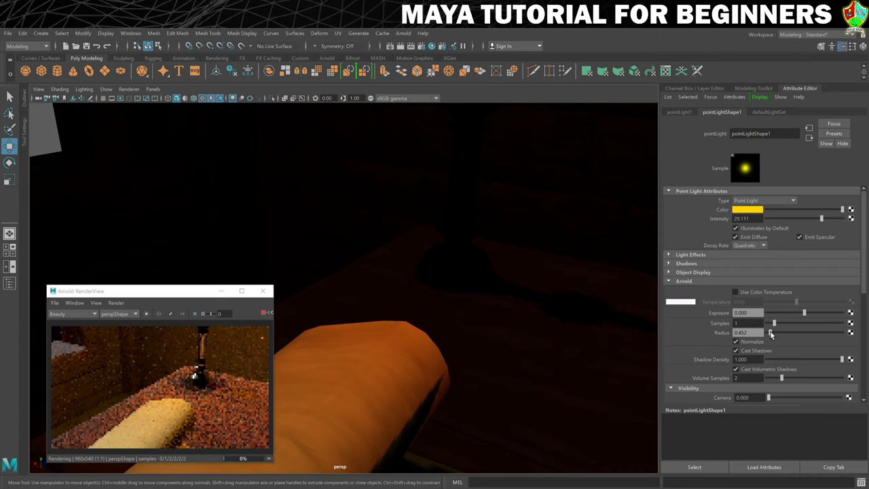
Set the point light's Arnold Radius to 0.1 for softer candle shadows.
{"action": "left_click_drag", "start_coordinate": [768, 334], "coordinate": [768, 335]}
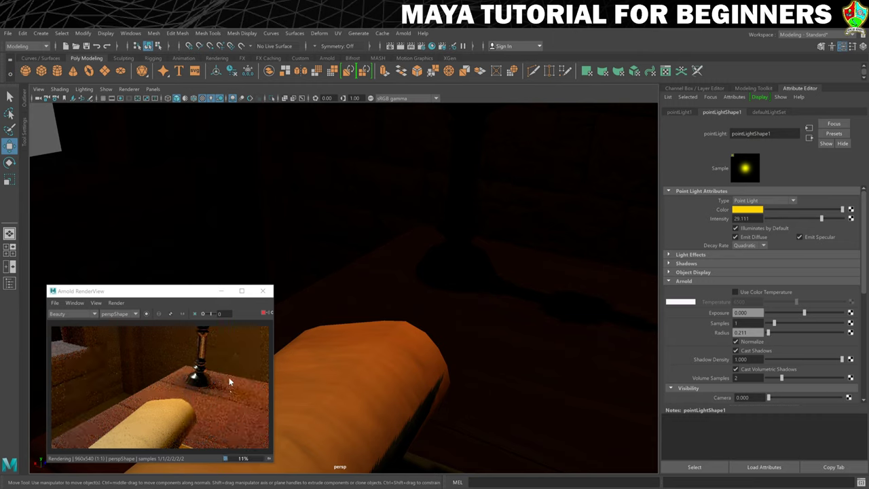
{"action": "left_click", "coordinate": [747, 333]}
{"action": "type", "text": "0.1"}
{"action": "key", "text": "Return"}
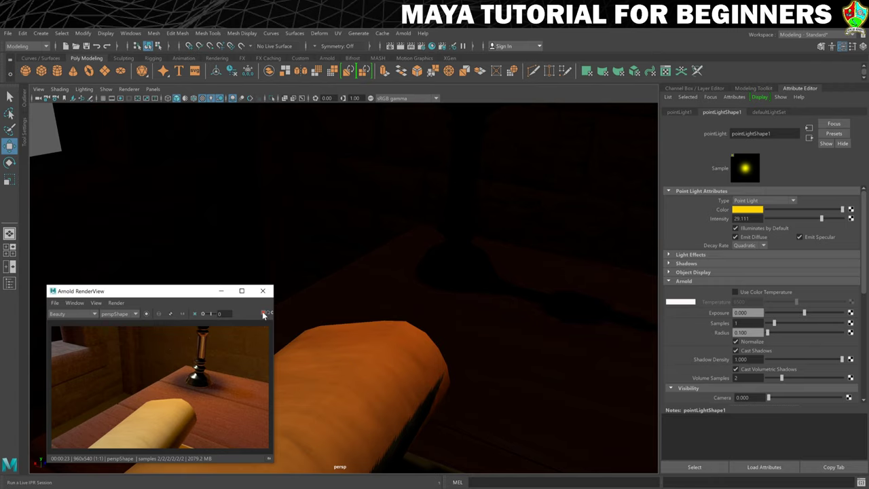
{"action": "scroll", "coordinate": [423, 270], "scroll_direction": "down", "scroll_amount": 2}
{"action": "scroll", "coordinate": [425, 267], "scroll_direction": "down", "scroll_amount": 5}
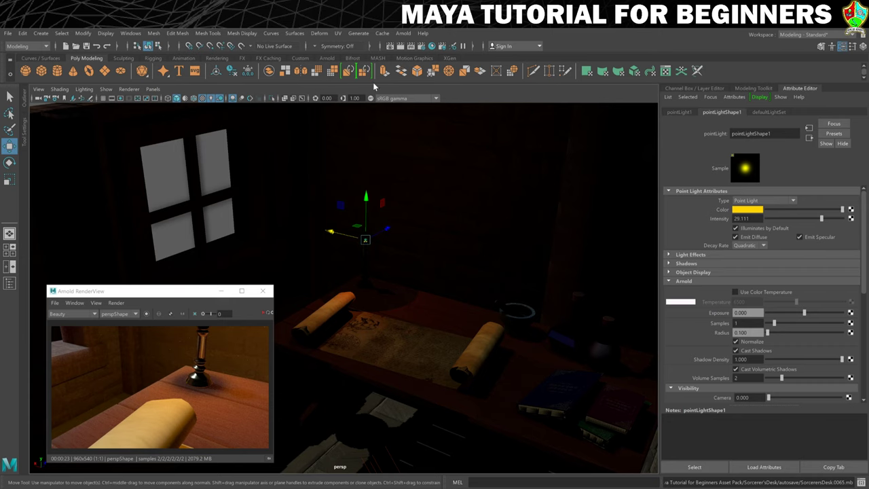
Enable viewport colour management, duplicate the point light onto the right-hand candle, and show four views.
{"action": "left_click", "coordinate": [370, 98]}
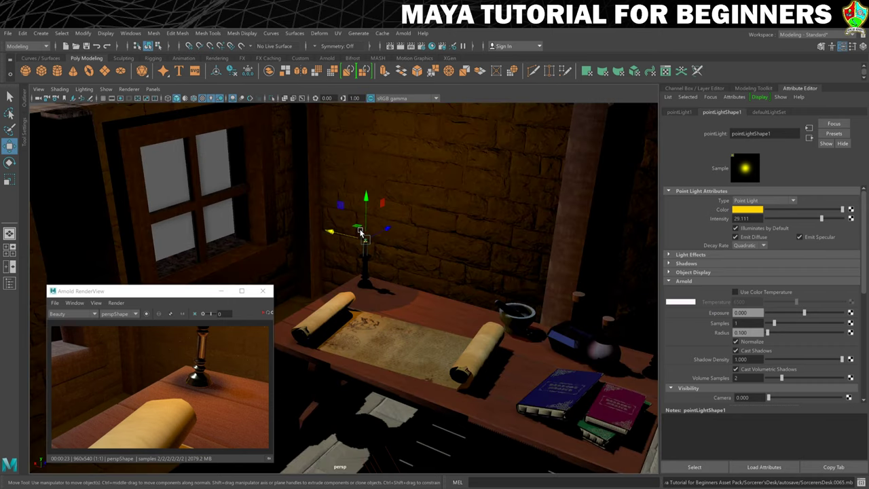
{"action": "middle_click_drag", "start_coordinate": [608, 302], "coordinate": [563, 297], "text": "alt"}
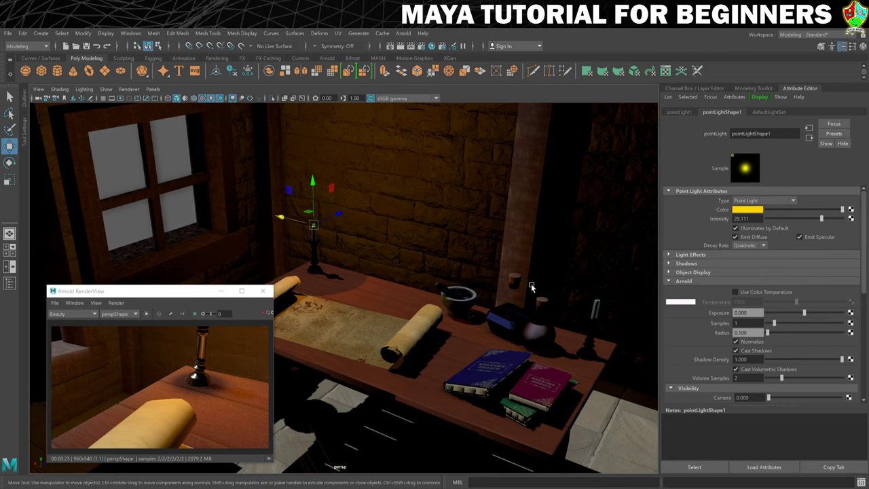
{"action": "left_click", "coordinate": [282, 219]}
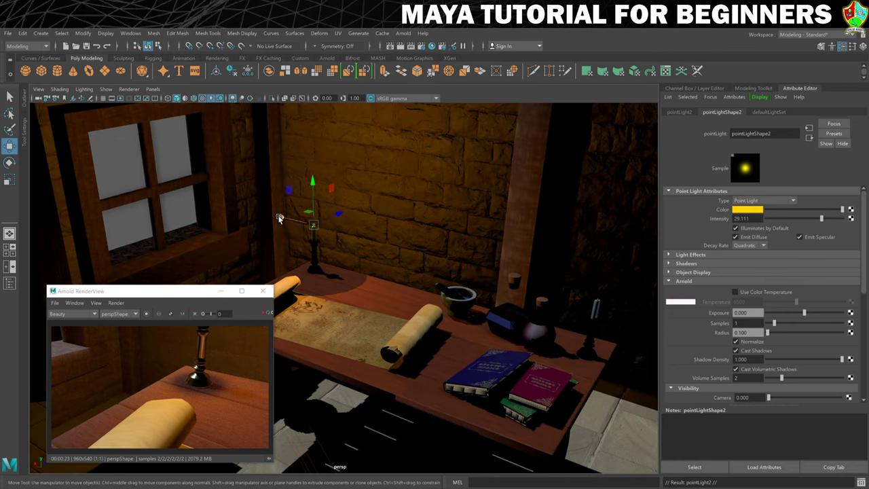
{"action": "key", "text": "ctrl+d"}
{"action": "left_click_drag", "start_coordinate": [284, 221], "coordinate": [534, 301]}
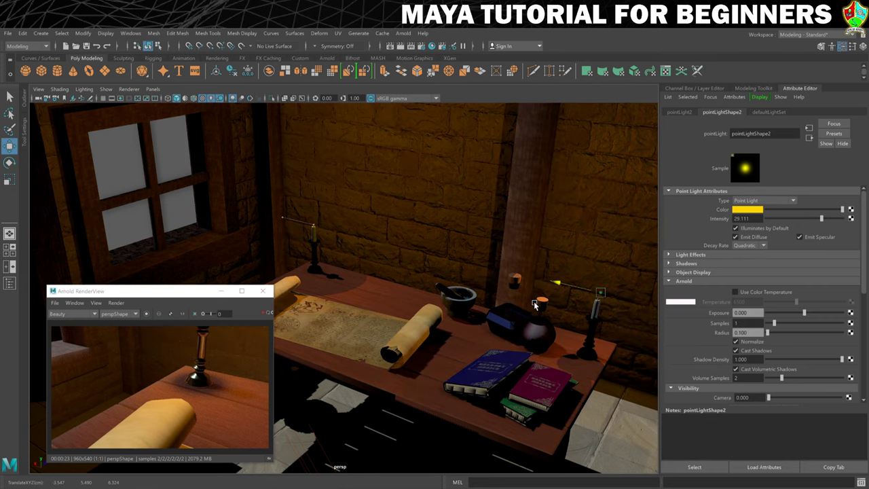
{"action": "key", "text": "space"}
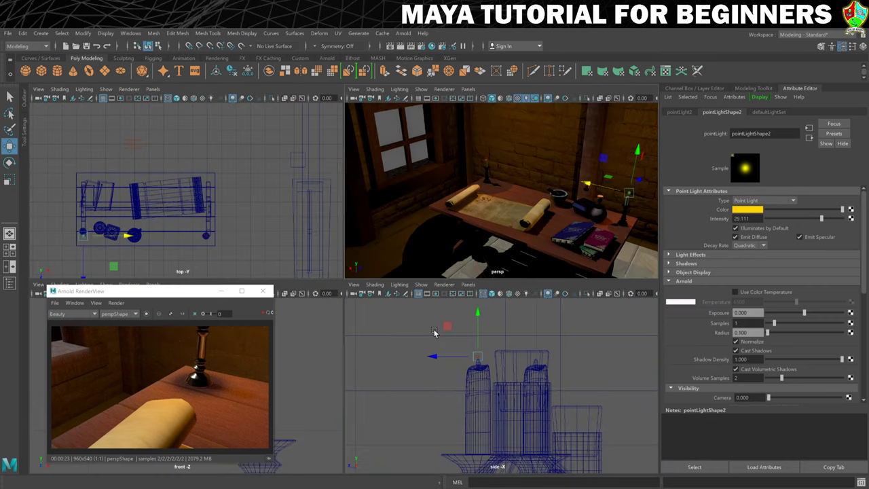
Nudge pointLight2 above the right candle's tip and move the RenderView window over the top view.
{"action": "left_click_drag", "start_coordinate": [433, 355], "coordinate": [490, 360]}
{"action": "left_click_drag", "start_coordinate": [174, 293], "coordinate": [516, 231]}
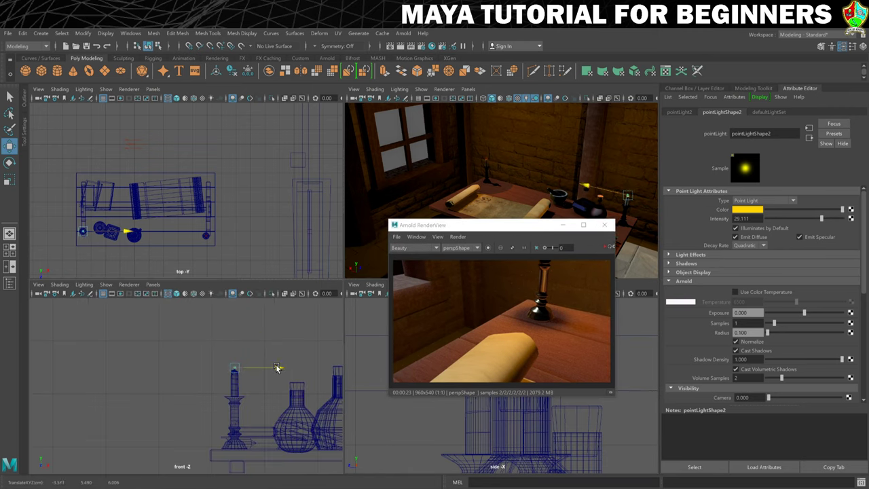
{"action": "left_click_drag", "start_coordinate": [563, 224], "coordinate": [258, 119]}
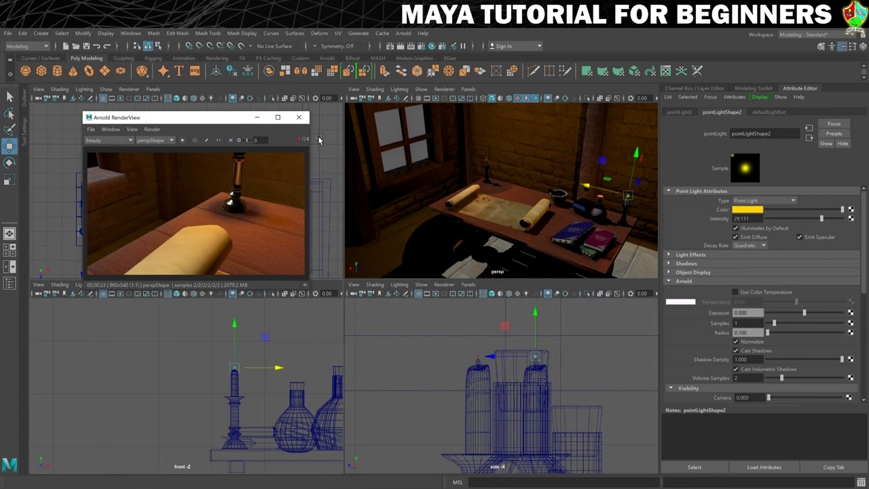
{"action": "left_click_drag", "start_coordinate": [500, 169], "coordinate": [479, 170], "text": "alt"}
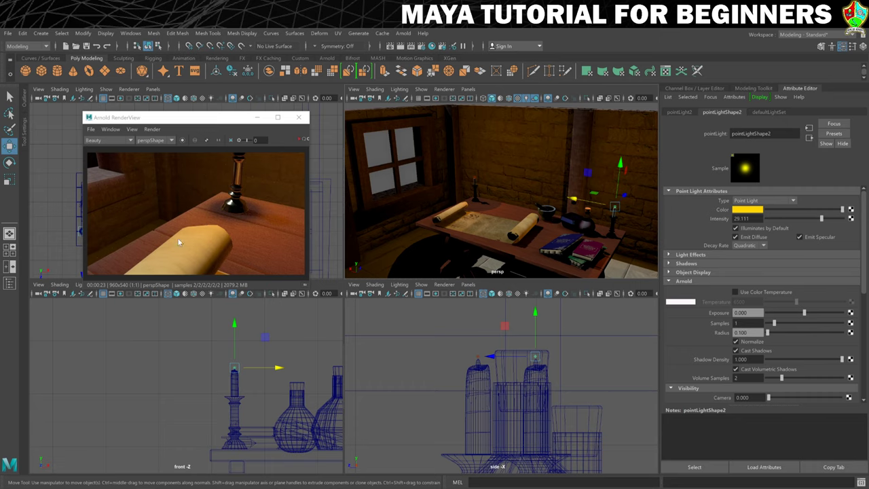
Turn on the persp camera's Resolution Gate, orbit to frame the whole desk, and restart IPR.
{"action": "left_click", "coordinate": [353, 93]}
{"action": "mouse_move", "coordinate": [397, 264]}
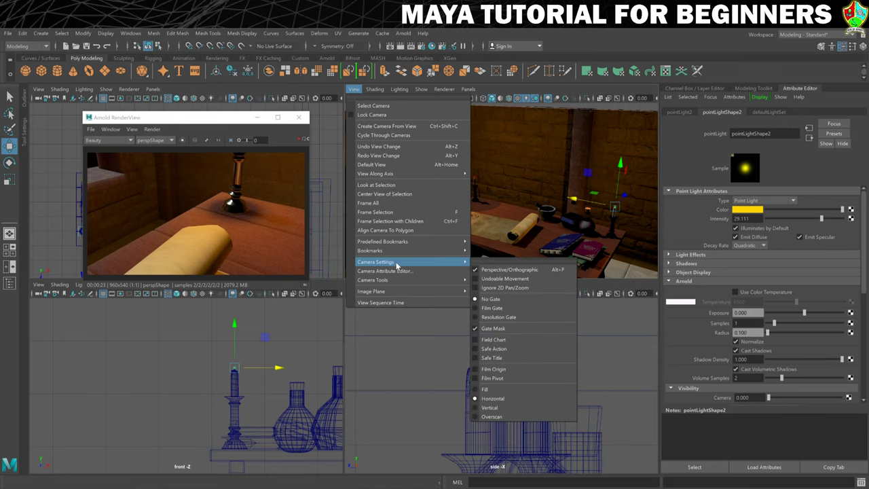
{"action": "left_click", "coordinate": [506, 318]}
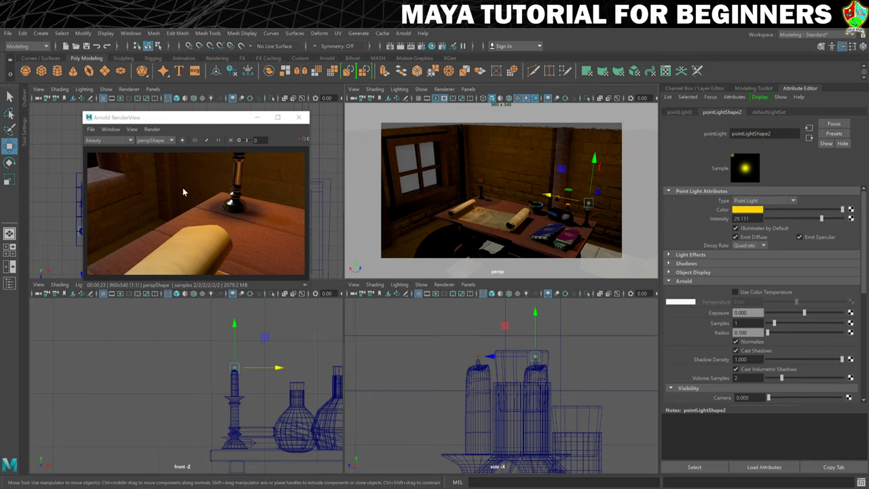
{"action": "left_click_drag", "start_coordinate": [368, 184], "coordinate": [464, 185], "text": "alt"}
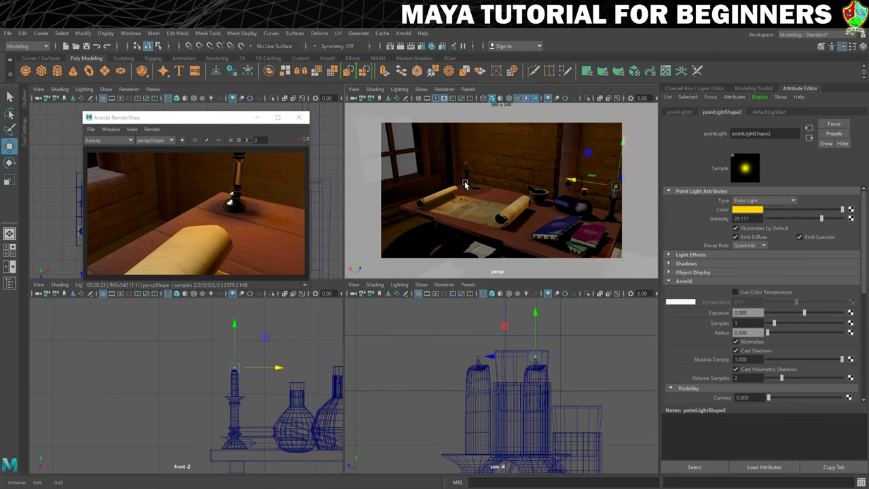
{"action": "left_click", "coordinate": [299, 142]}
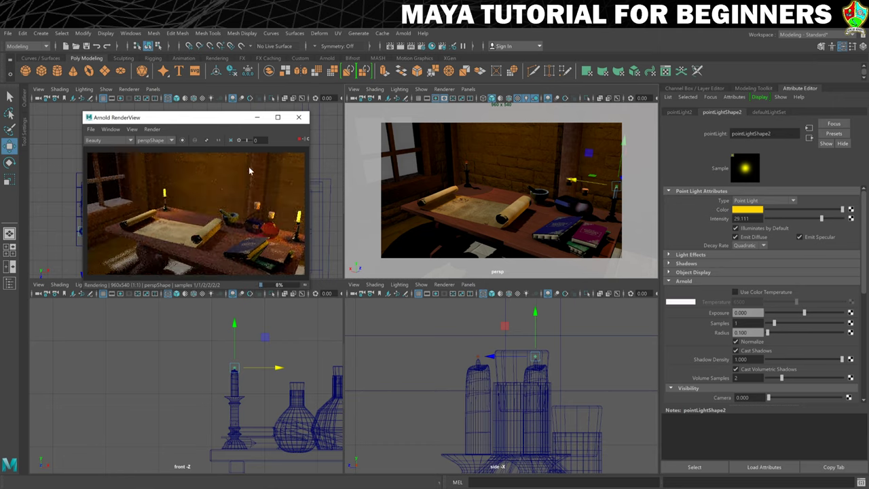